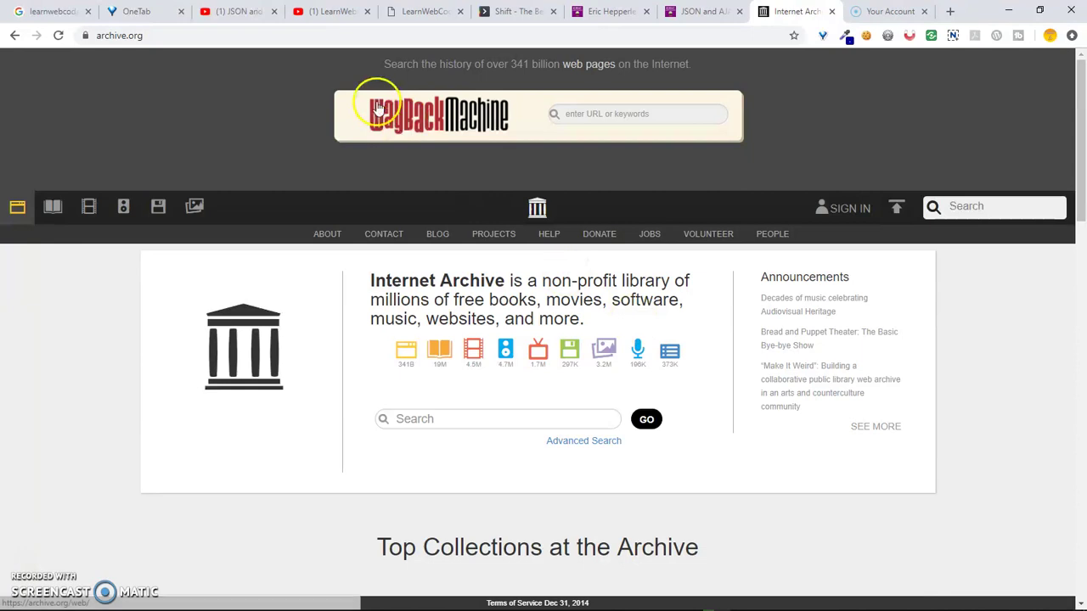
Step: Switch to the erichepperle.com page, look through it up to its beginning, and copy its web address
left_click(317, 36)
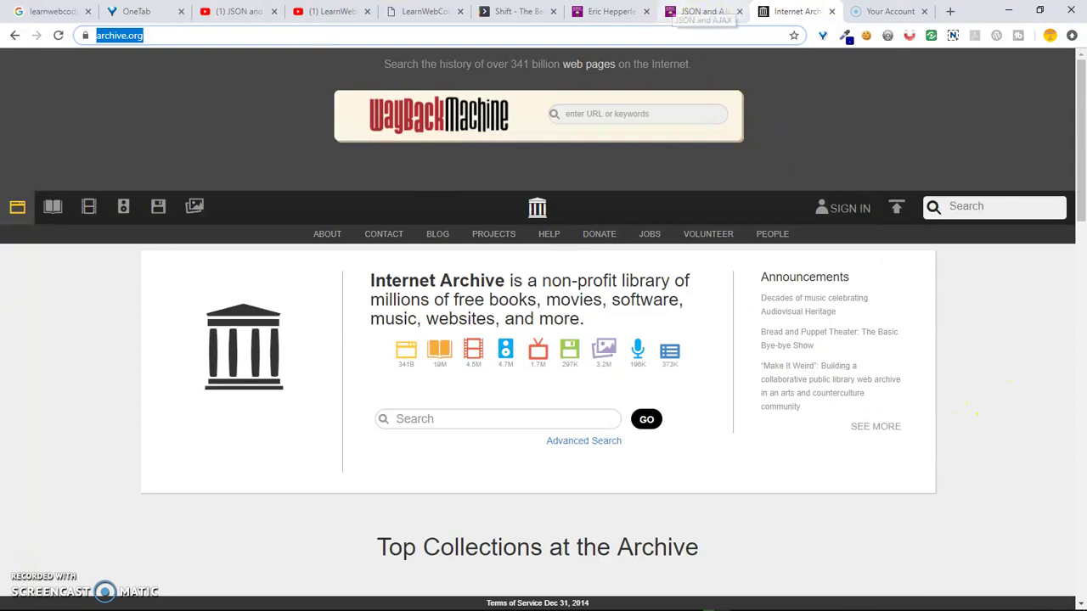
left_click(611, 11)
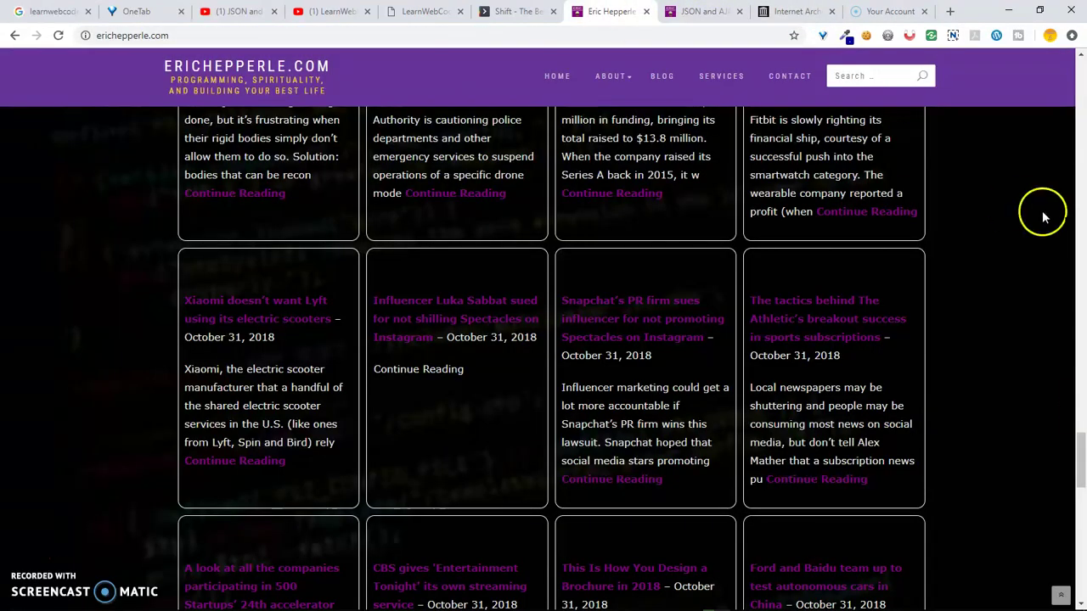
left_click_drag(1074, 456, 1083, 321)
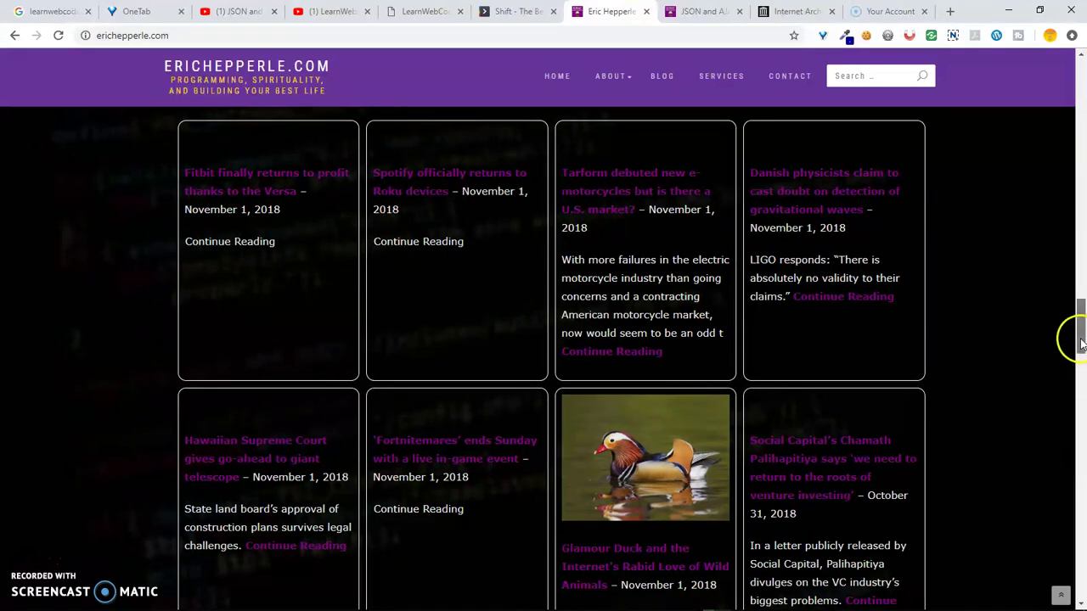
left_click_drag(1080, 339, 1074, 75)
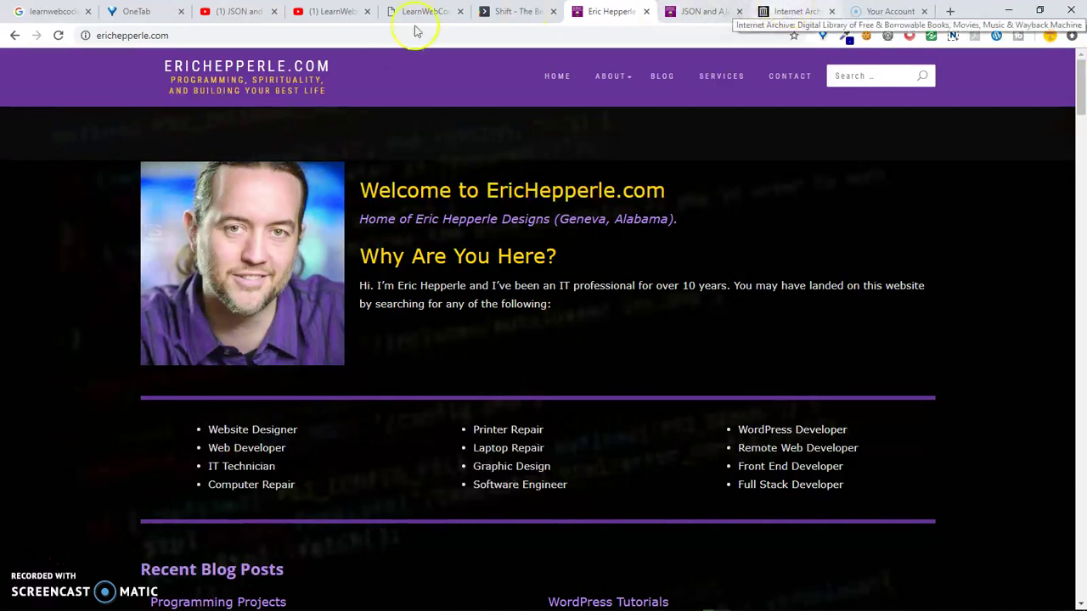
left_click(384, 40)
key("ctrl+c")
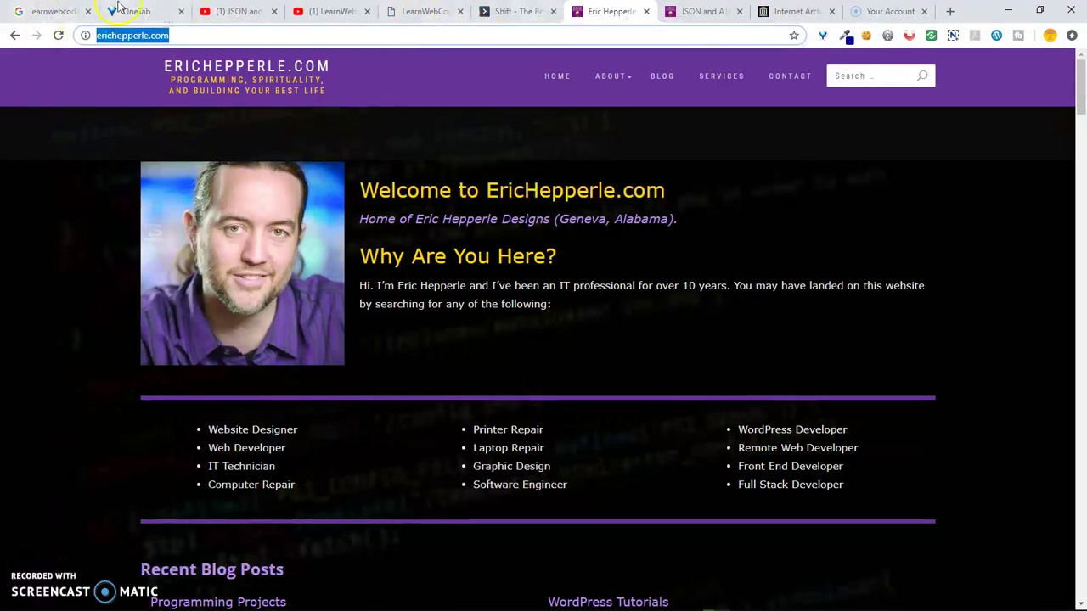
left_click(787, 11)
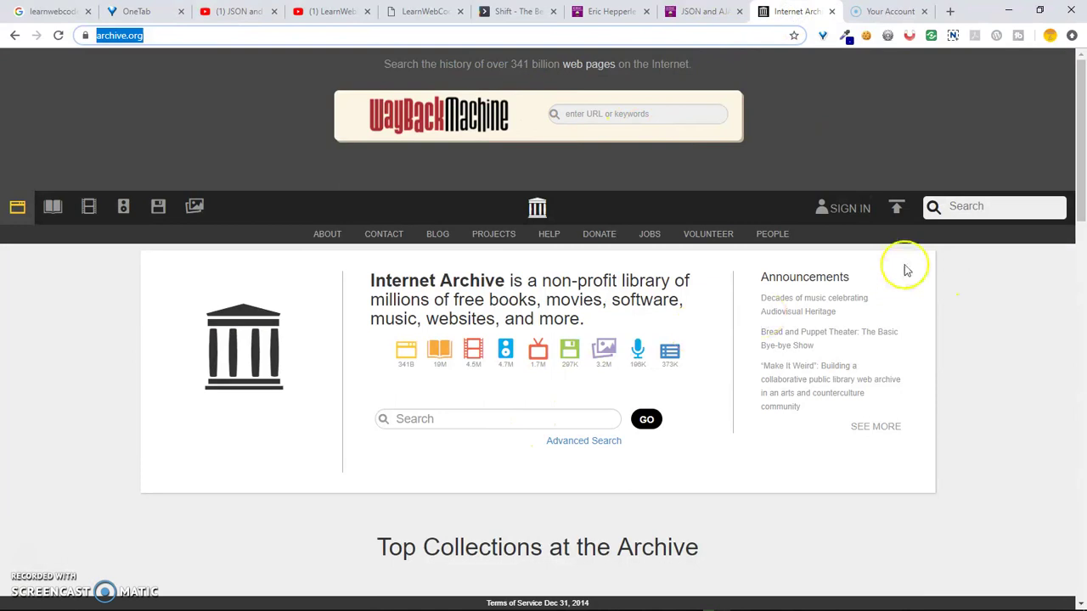
left_click(495, 425)
key("ctrl+v")
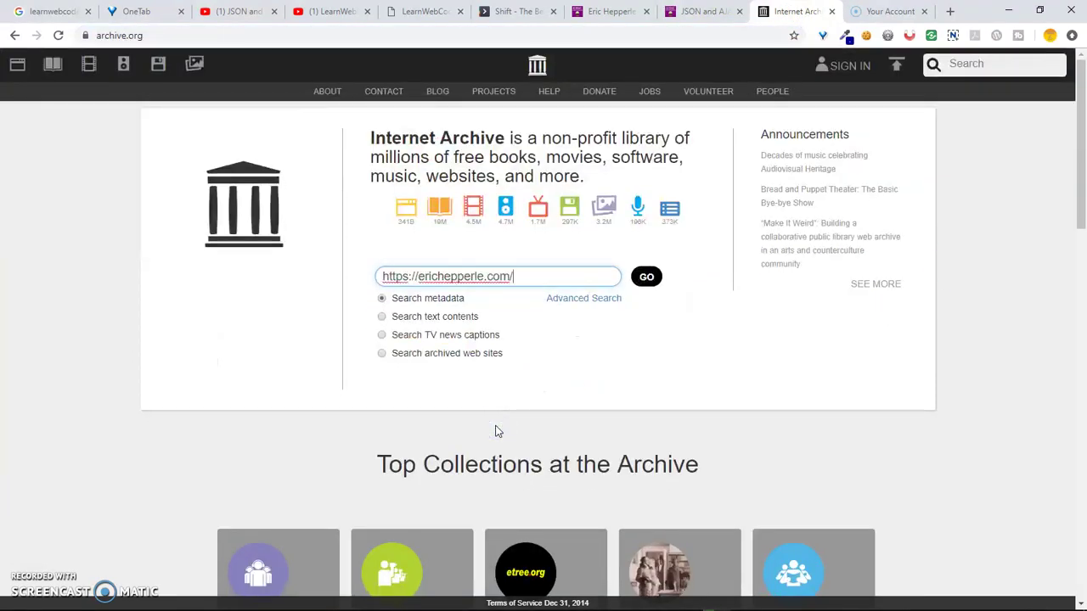
left_click(418, 355)
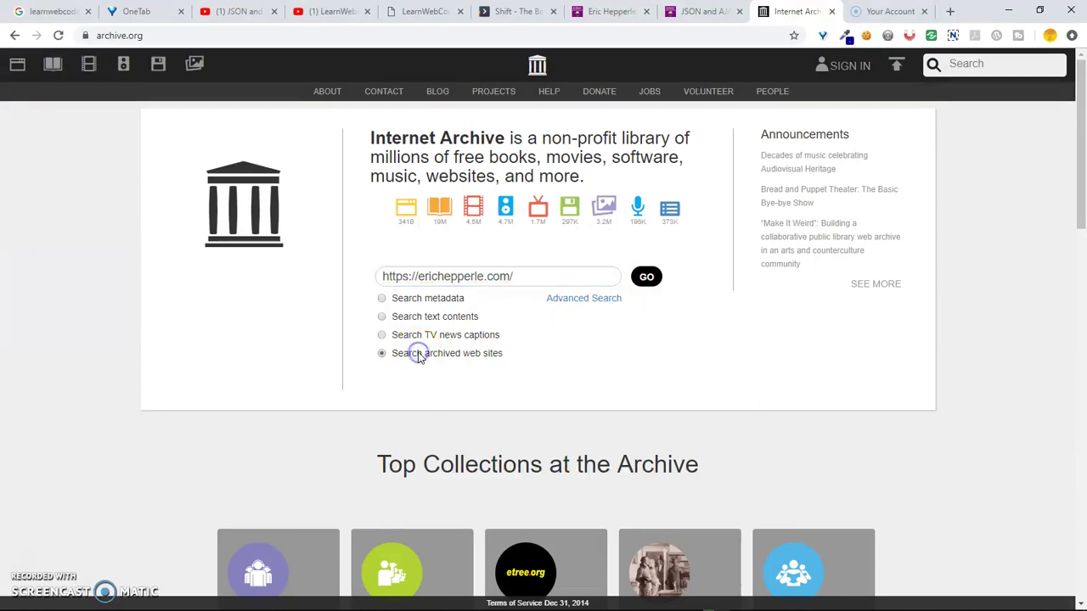
left_click(646, 277)
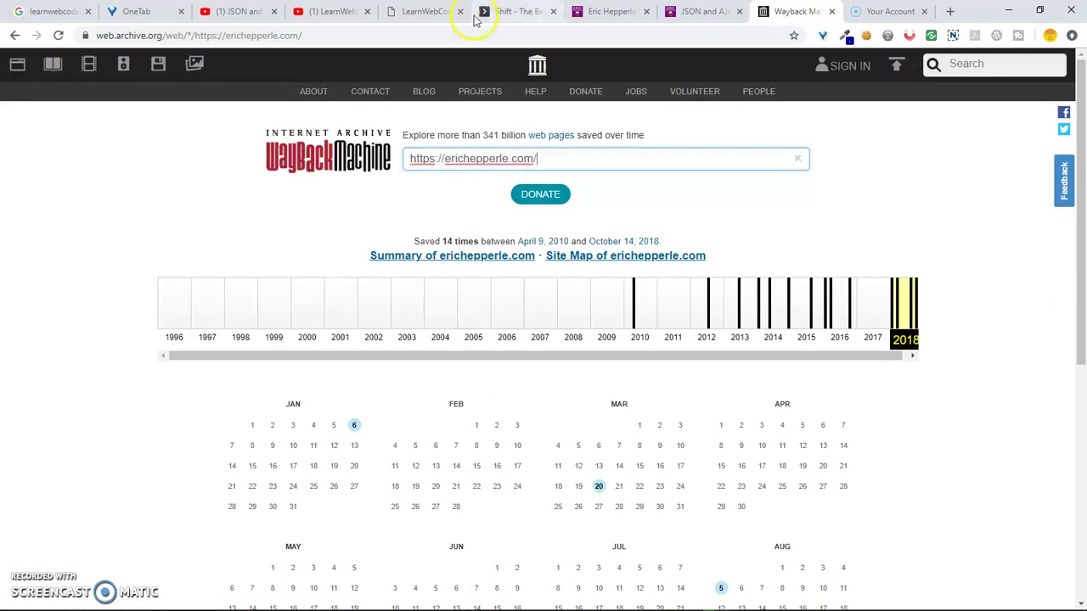
left_click(315, 161)
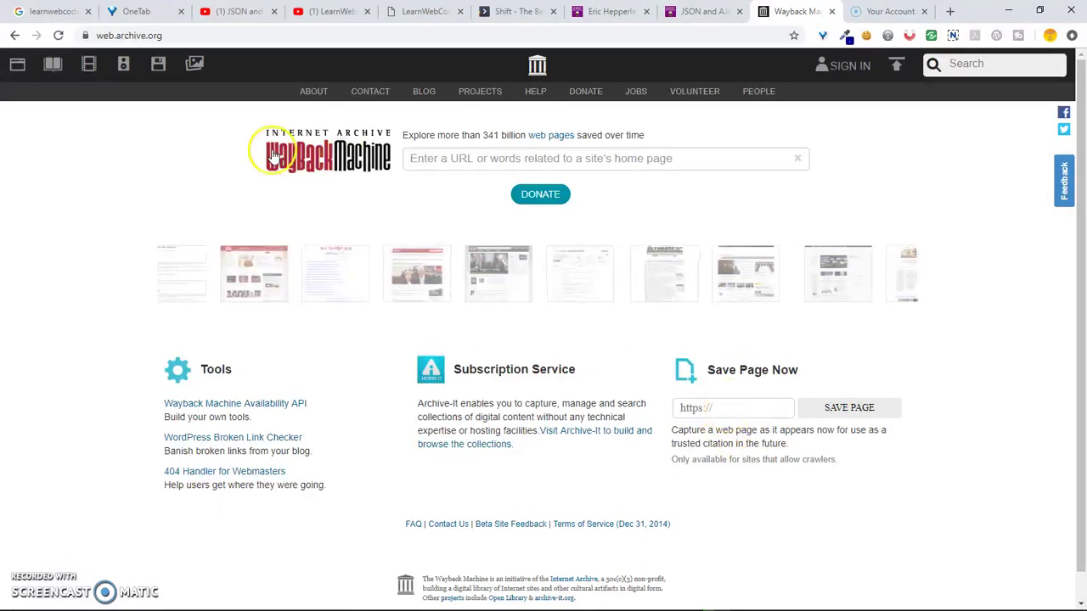
left_click(14, 35)
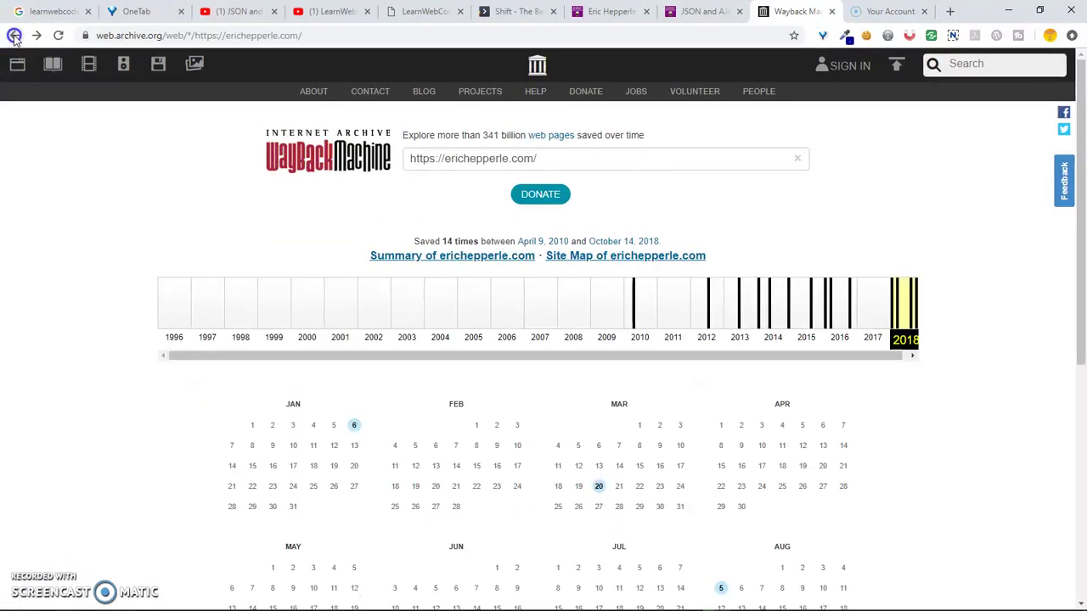
left_click(14, 35)
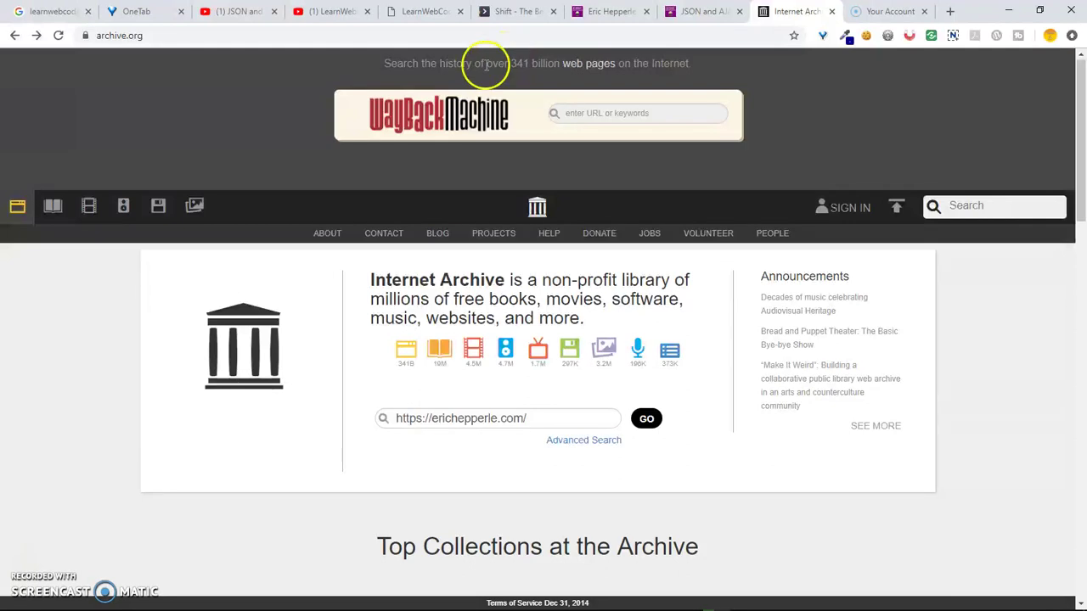
left_click(433, 121)
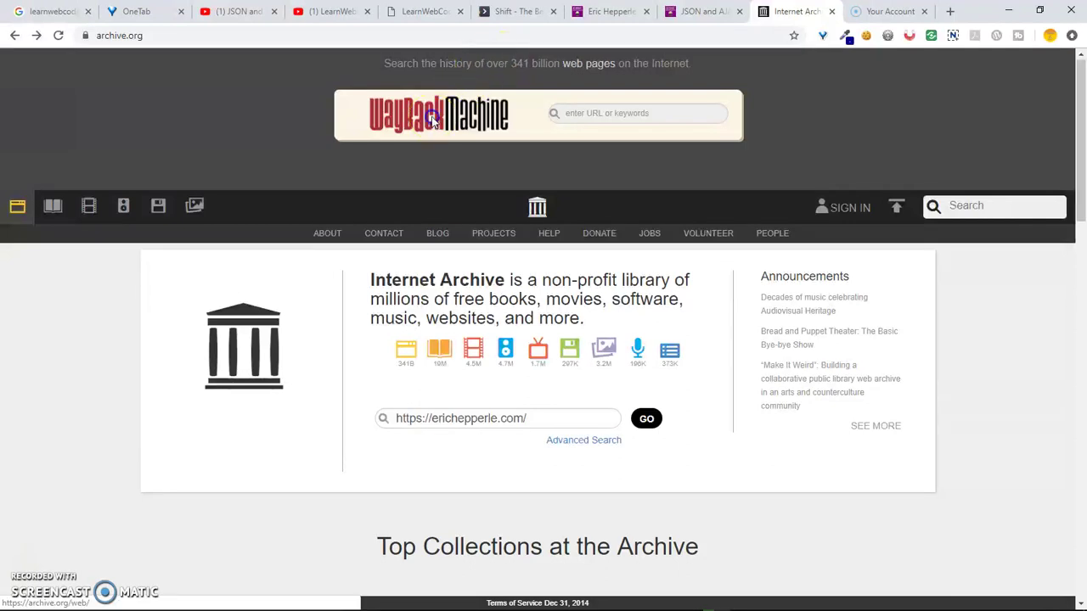
scroll(433, 121, "down", 2)
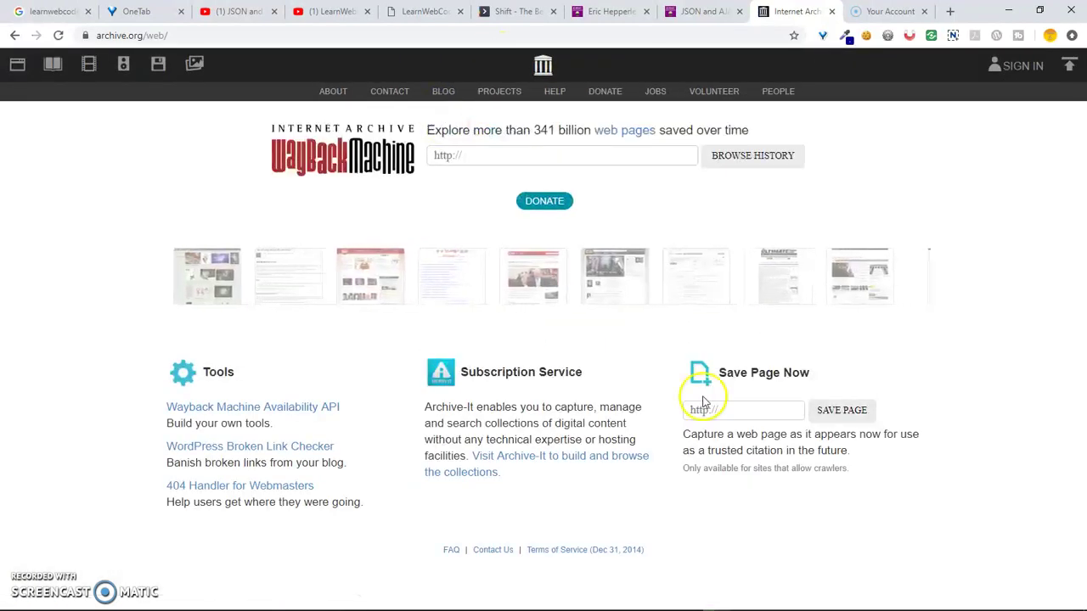
left_click(714, 411)
key("ctrl+v")
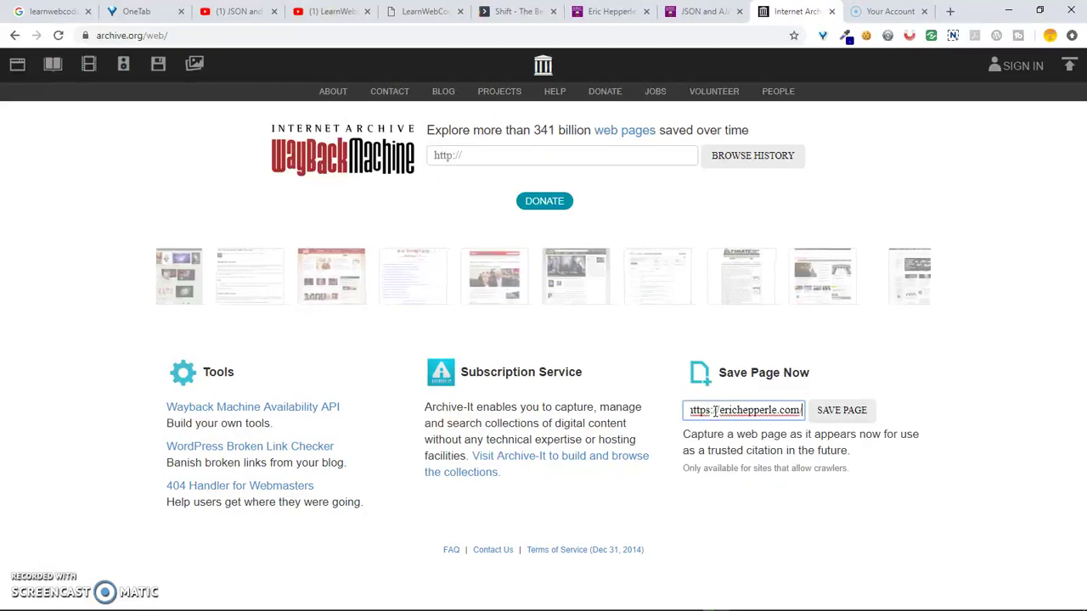
left_click(835, 412)
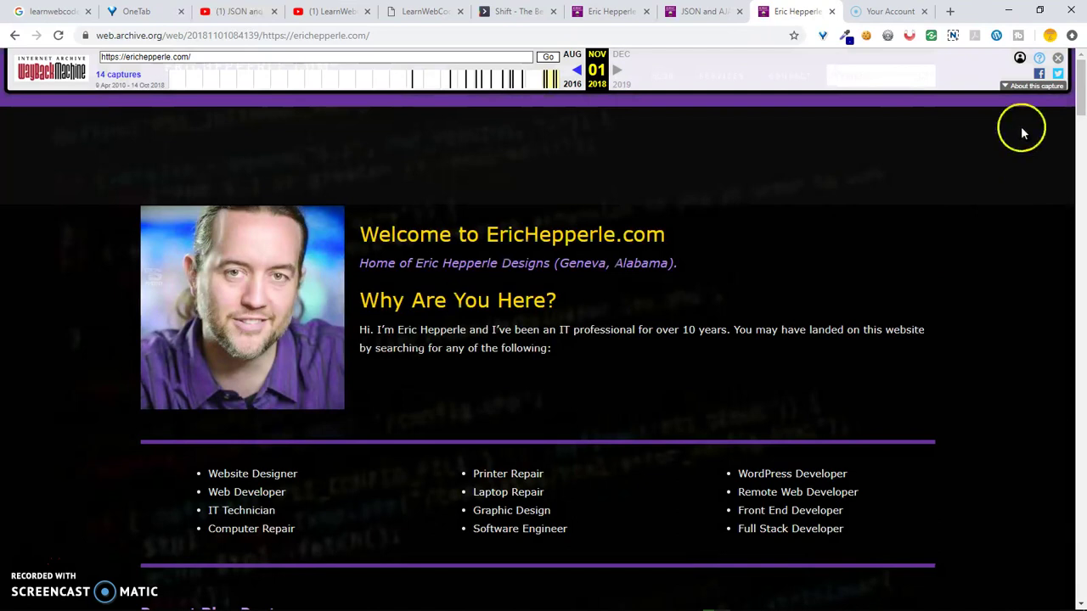
left_click(1019, 62)
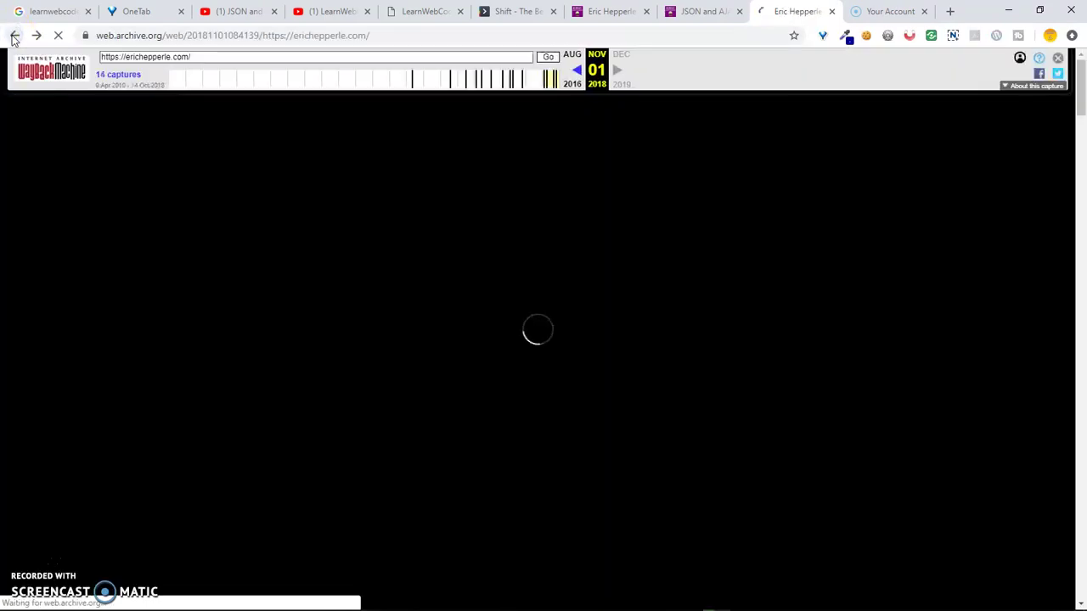
left_click(47, 74)
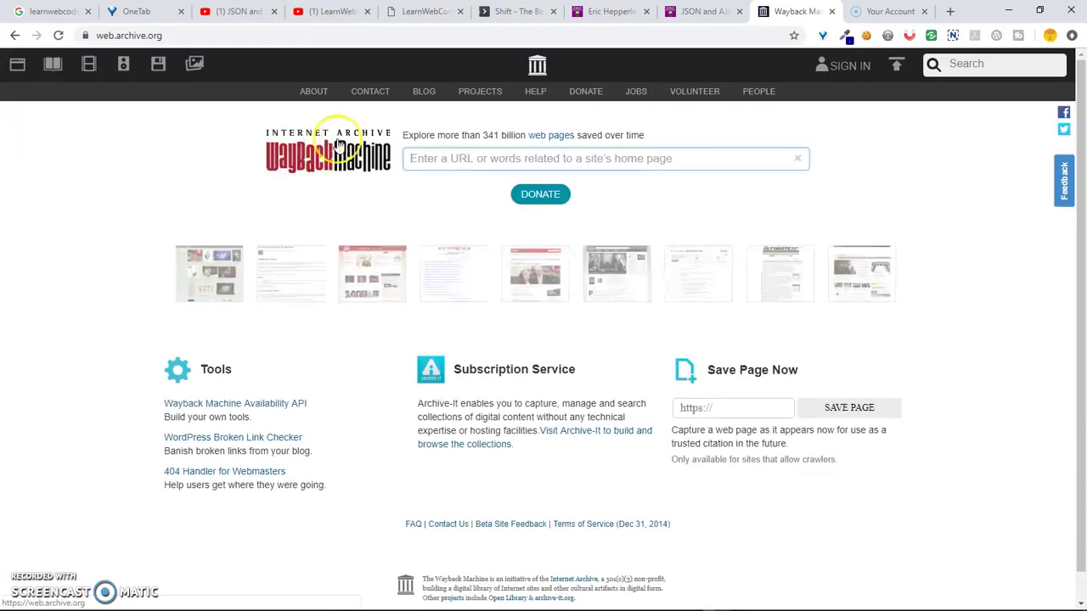
left_click(348, 154)
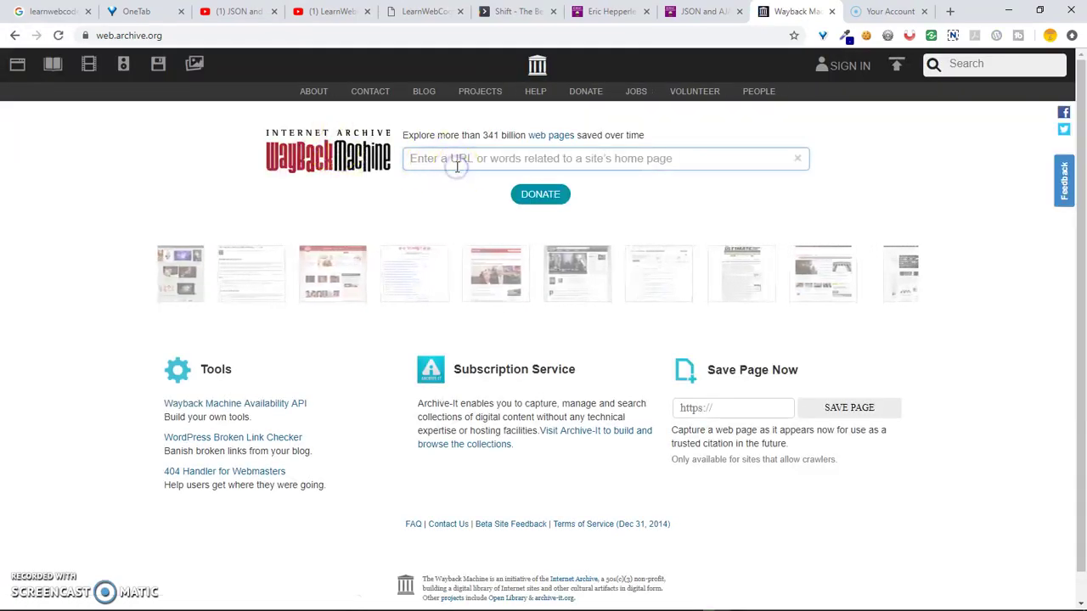
mouse_move(752, 320)
left_click(745, 409)
type("https://erichepperle.com/")
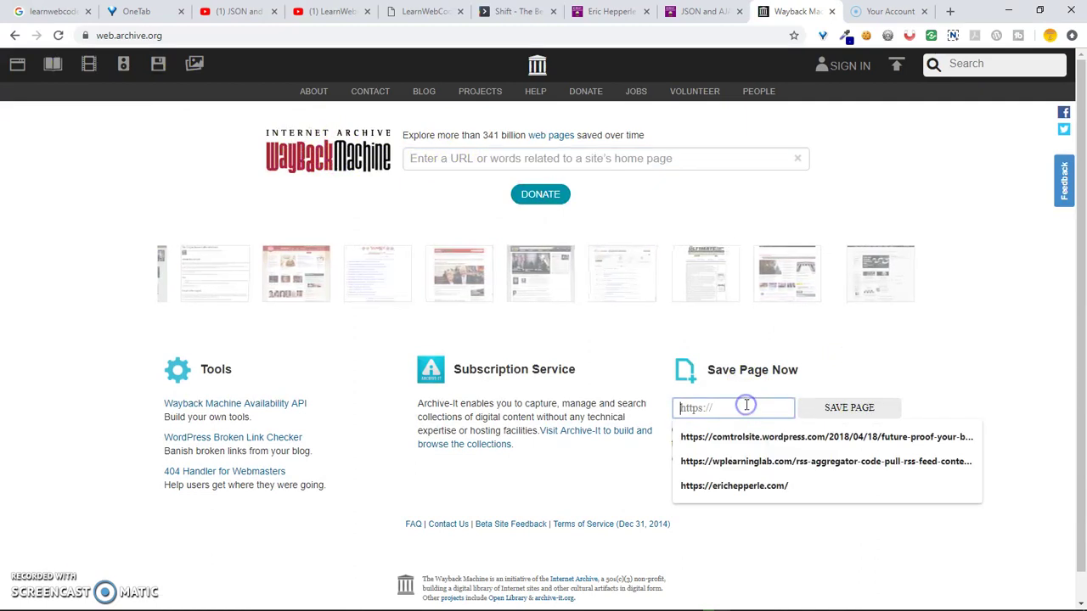
left_click(850, 409)
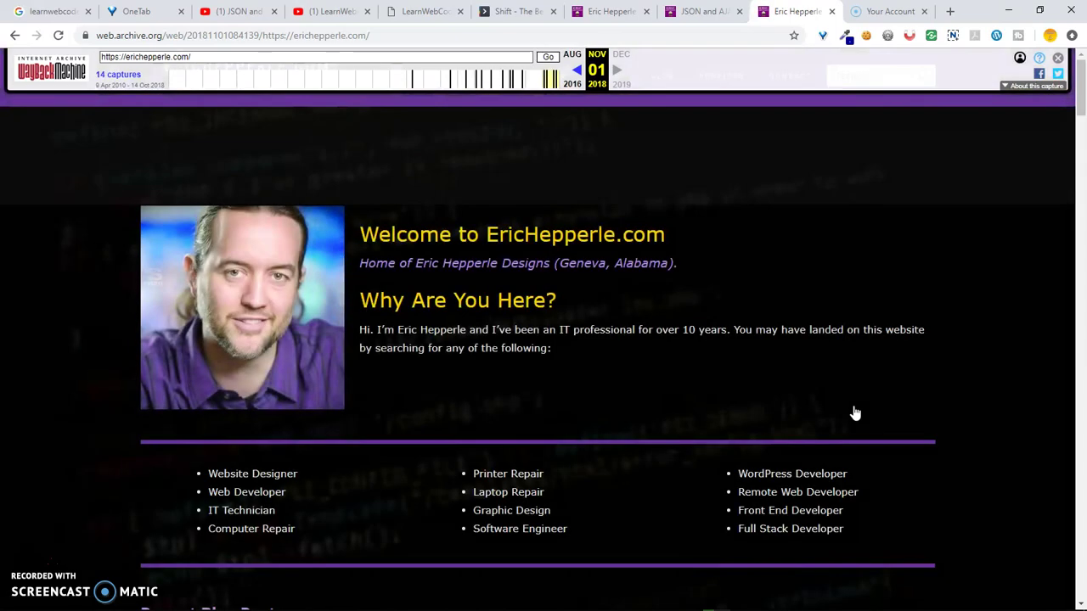
Step: Open archive.org in a new tab and log in with the prefilled account credentials
left_click(949, 12)
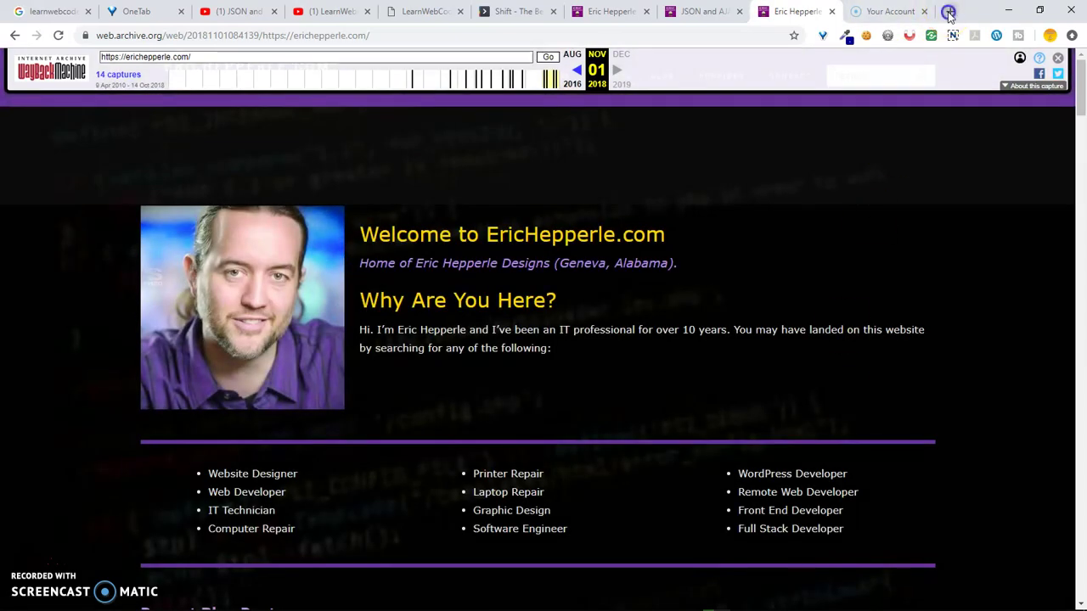
type("archive.or")
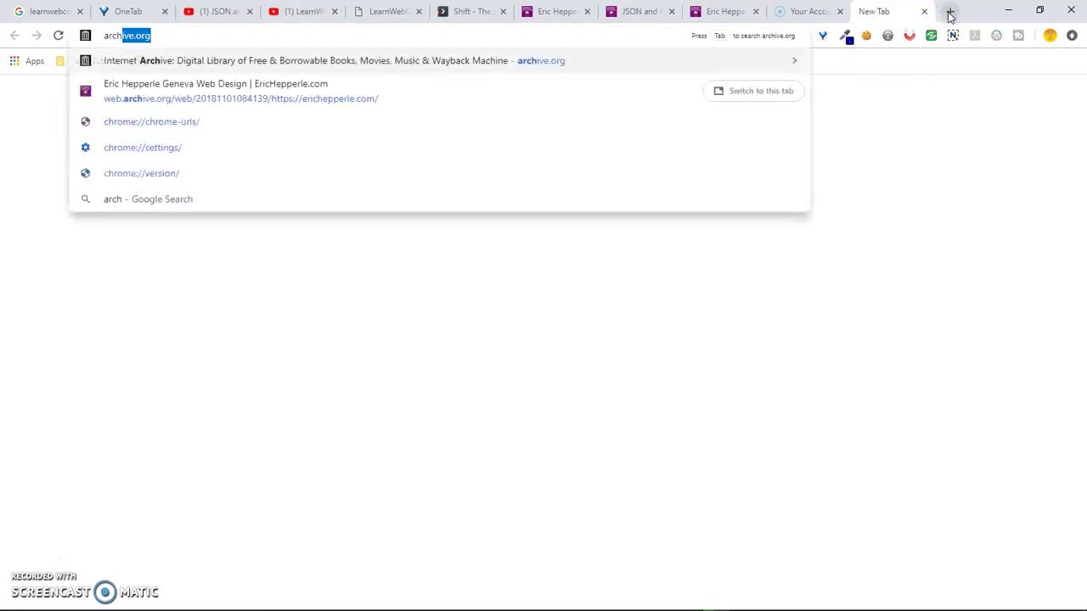
type("g")
key("Return")
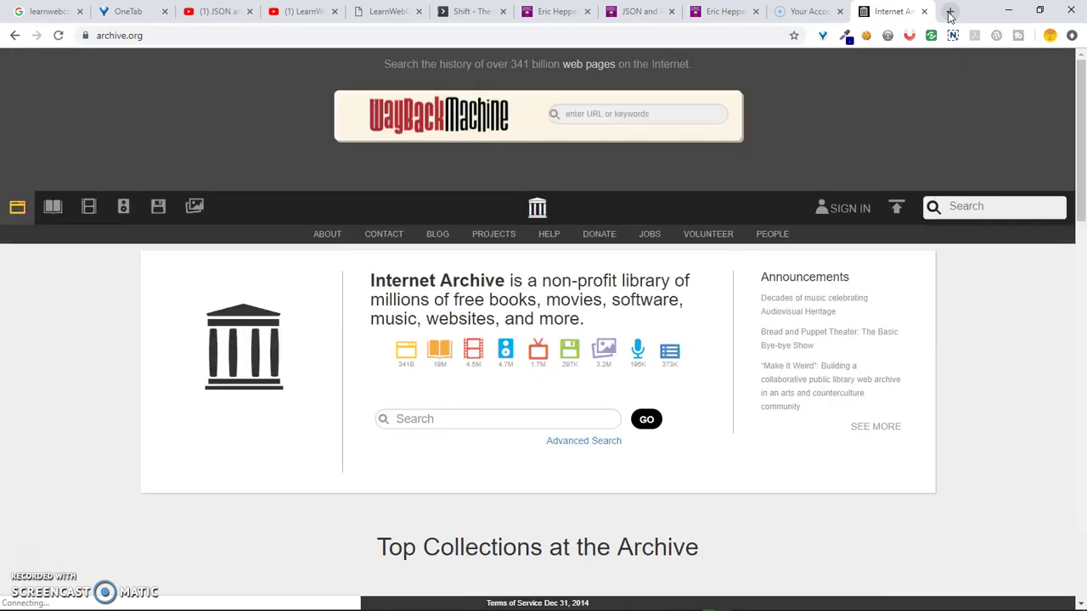
left_click(839, 210)
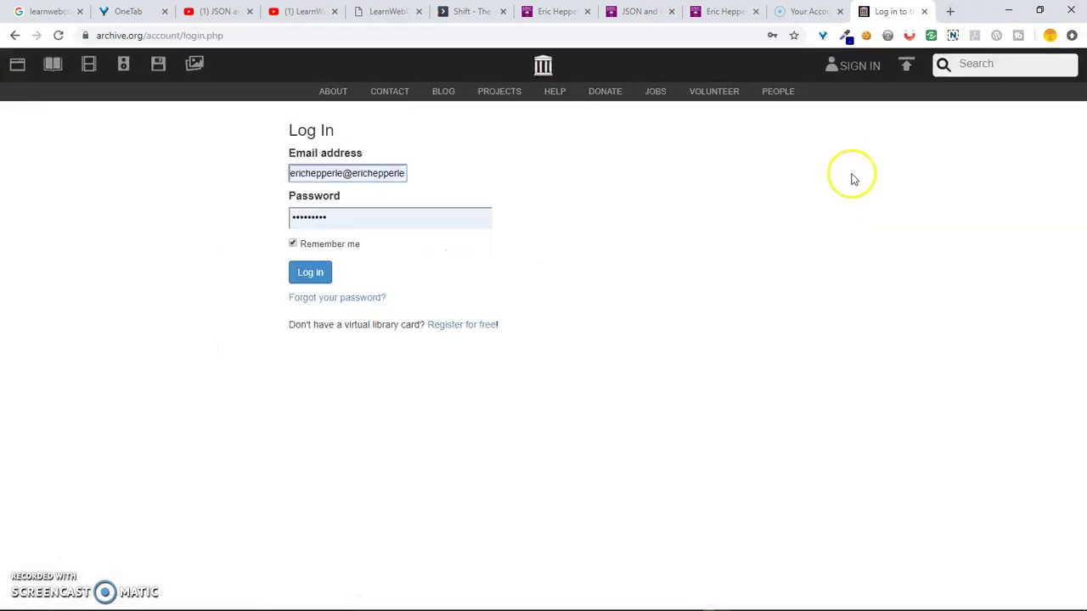
left_click(313, 274)
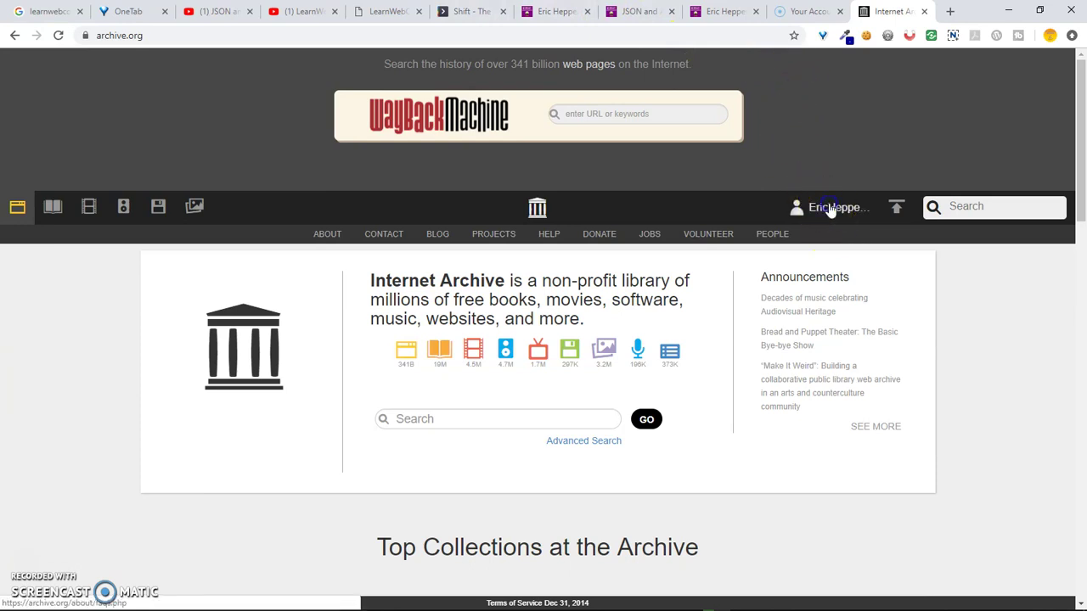
Step: Open the account's personal web archive, check the uploads section, and return to the web archives
left_click(827, 211)
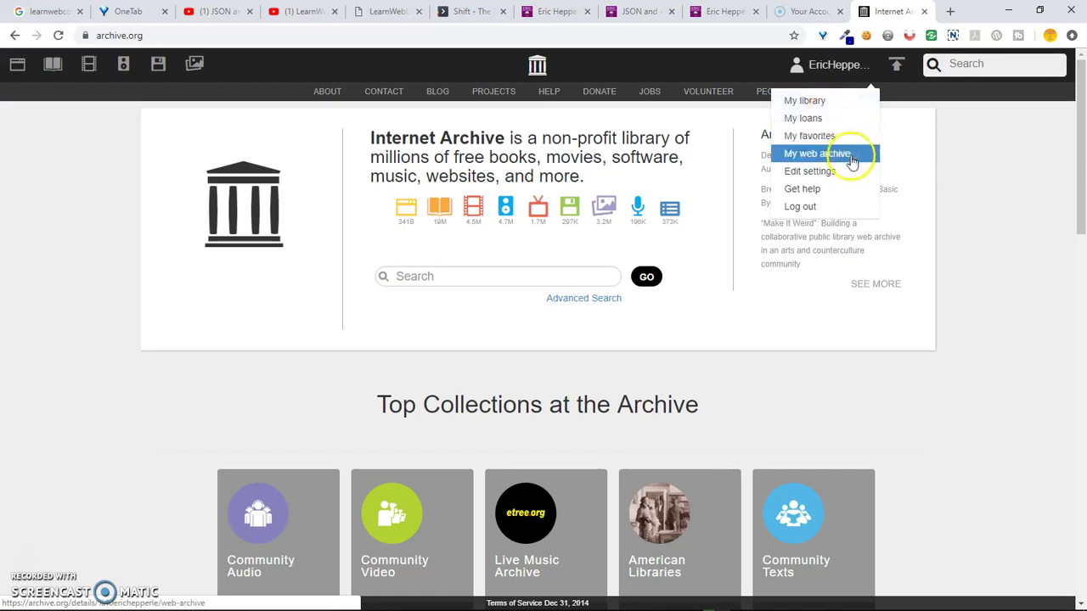
left_click(852, 161)
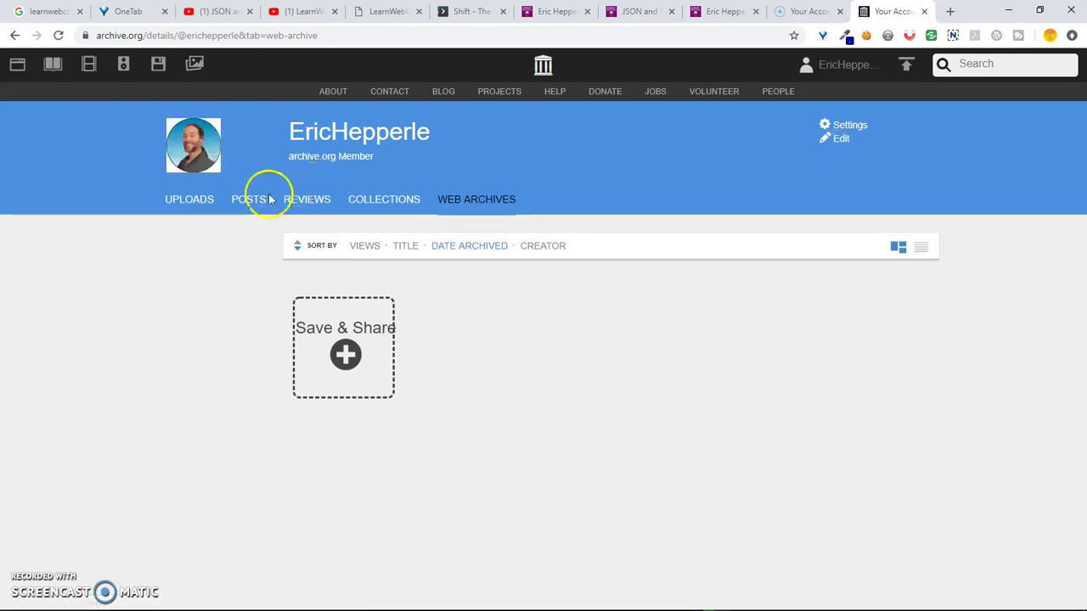
left_click(194, 204)
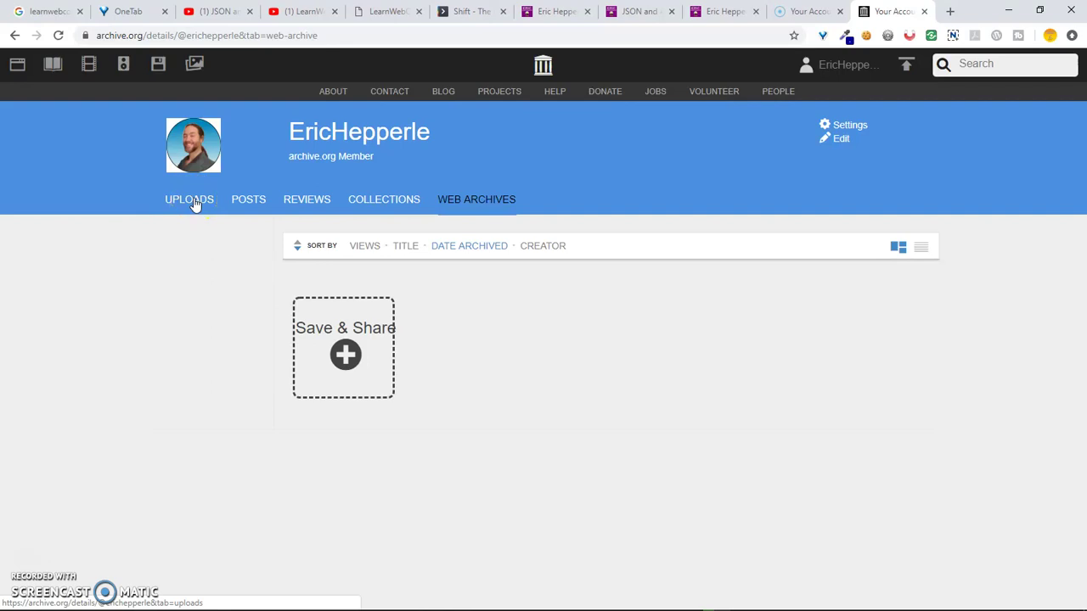
left_click(195, 204)
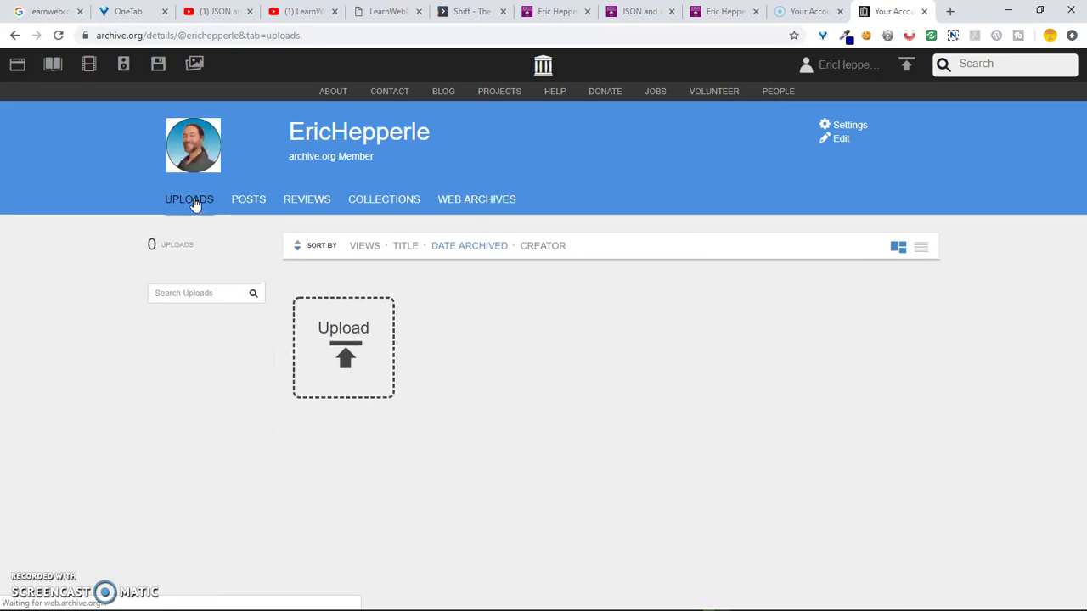
left_click(265, 198)
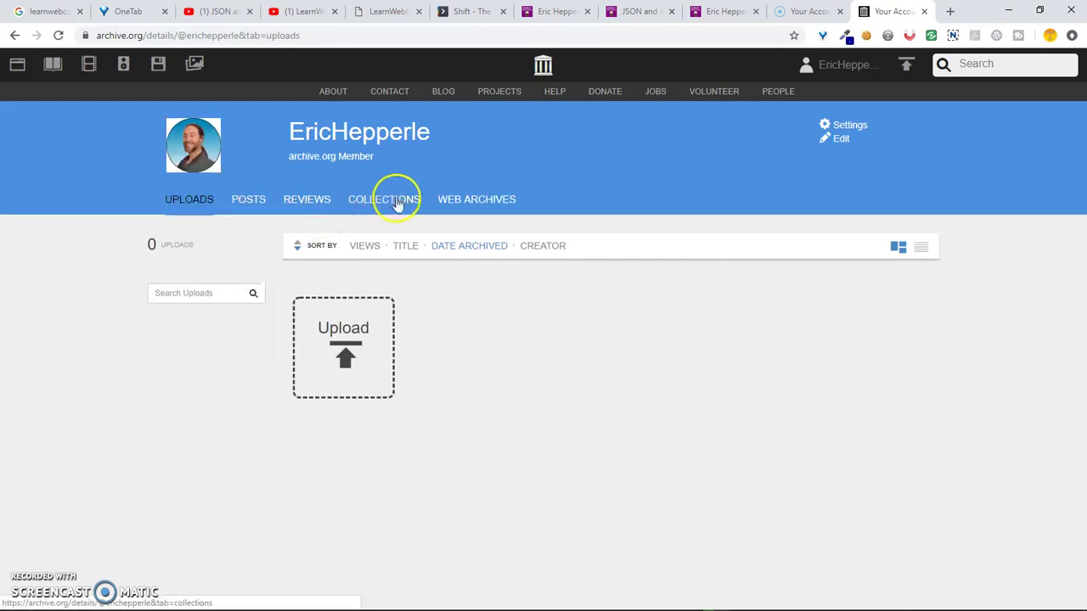
left_click(457, 201)
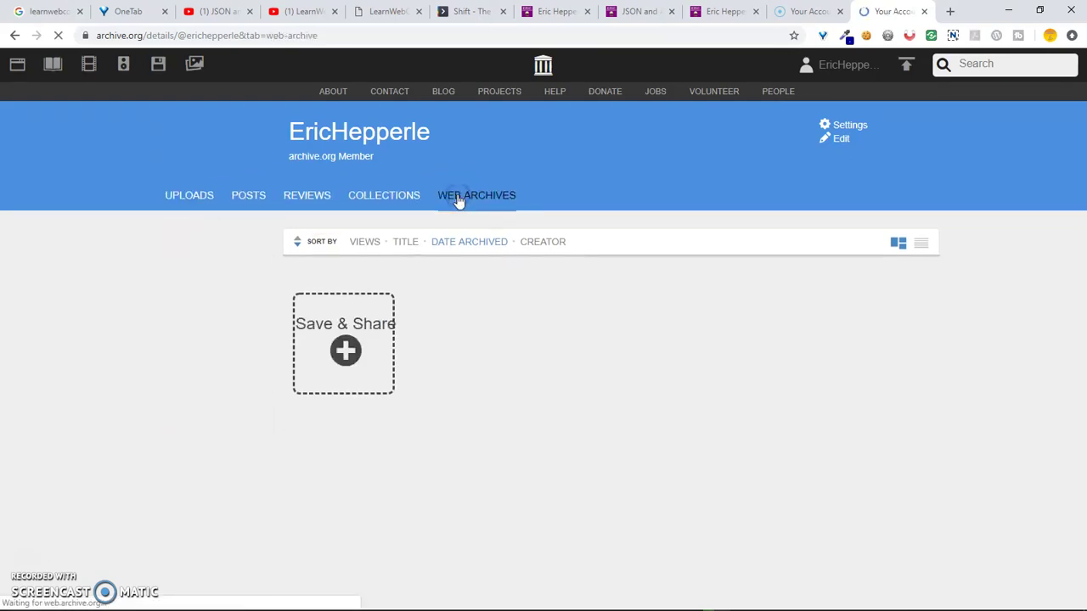
Step: Check the date sorting options of the web archives and open the Save & Share page-saving form
left_click(476, 245)
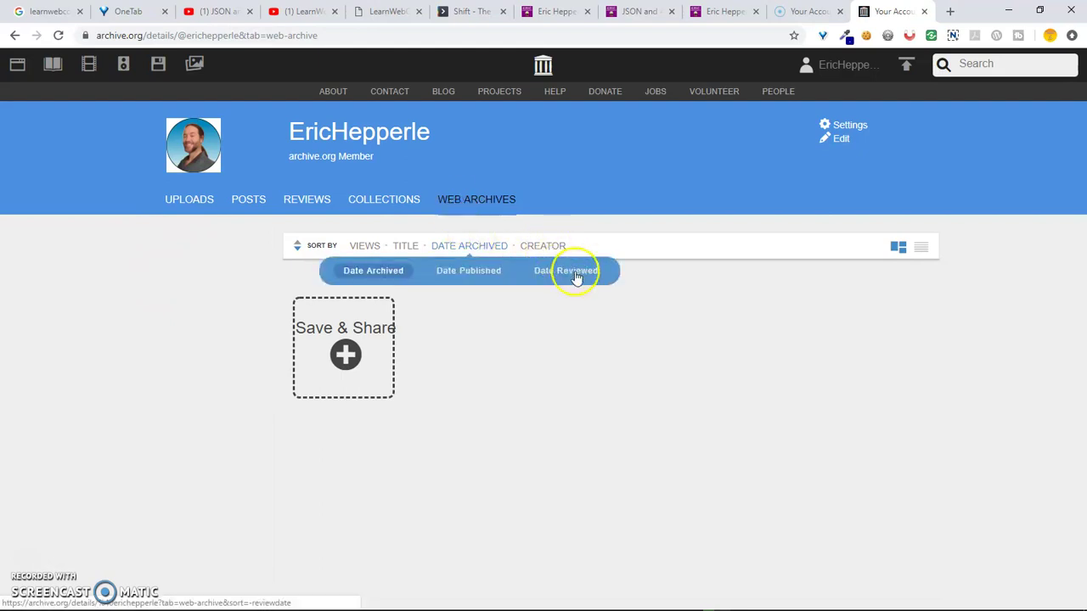
left_click(436, 246)
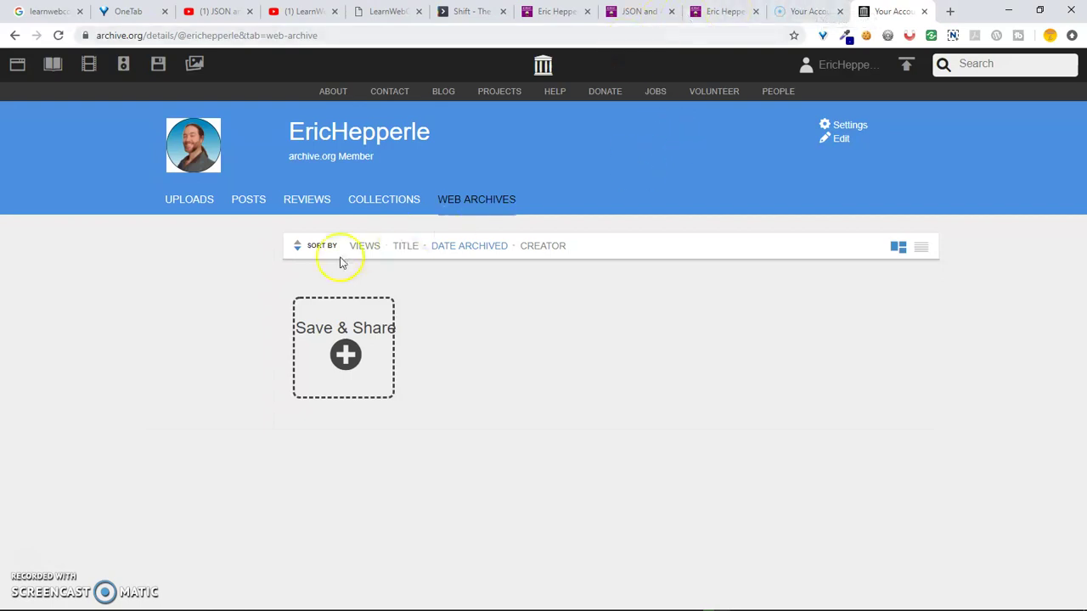
left_click(345, 354)
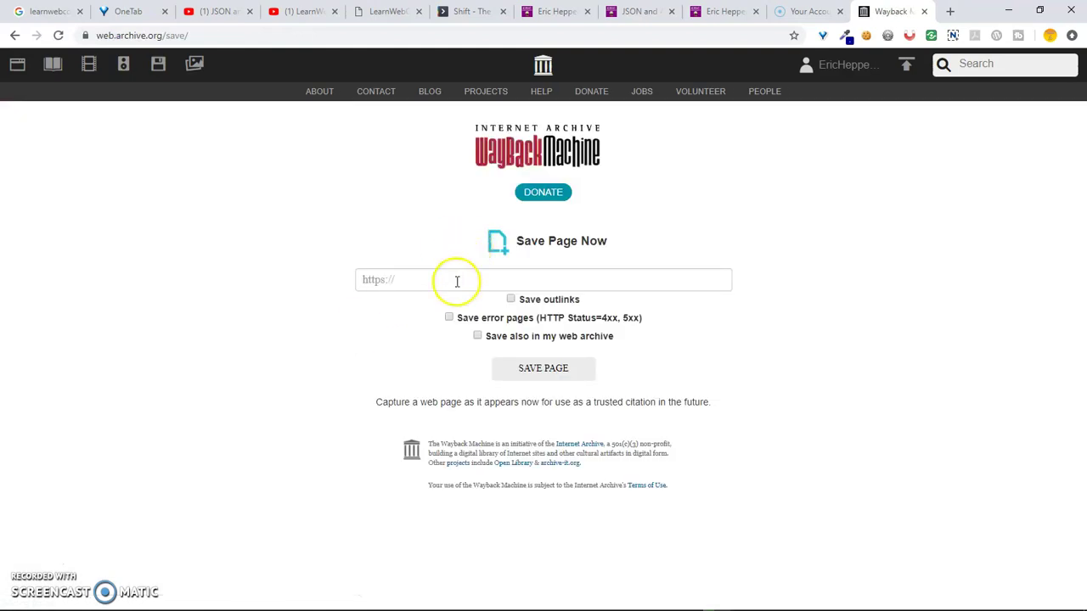
left_click(457, 281)
type("https://erichepperle.com/")
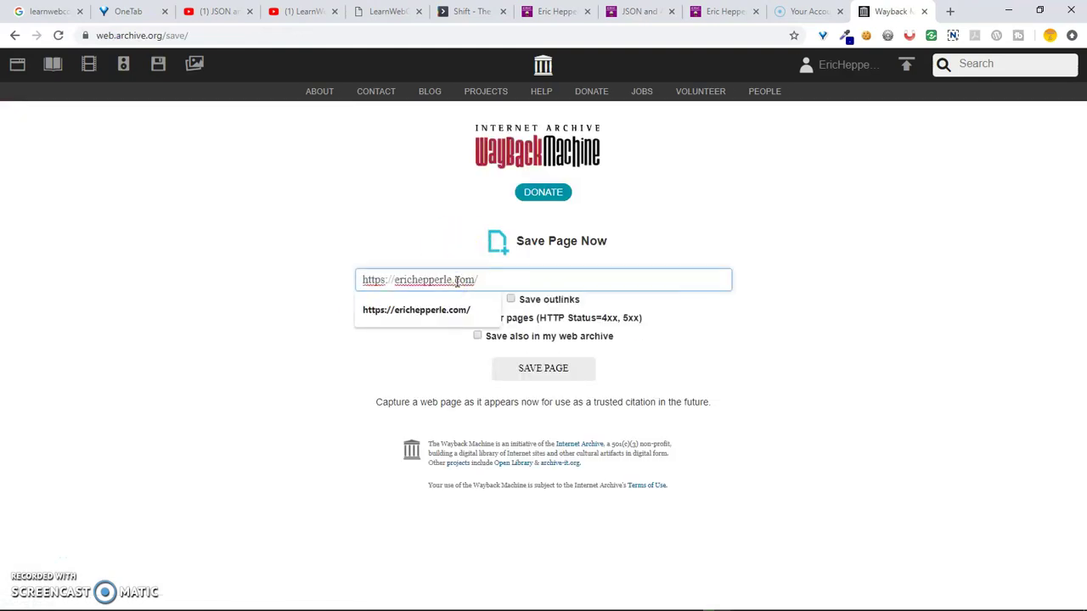
left_click(727, 321)
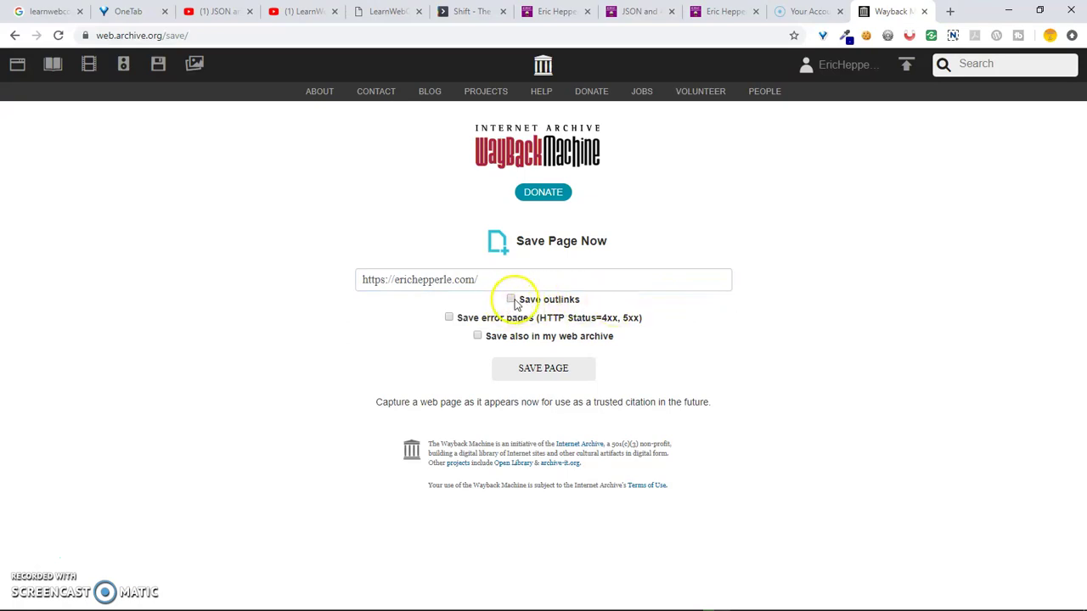
left_click(512, 302)
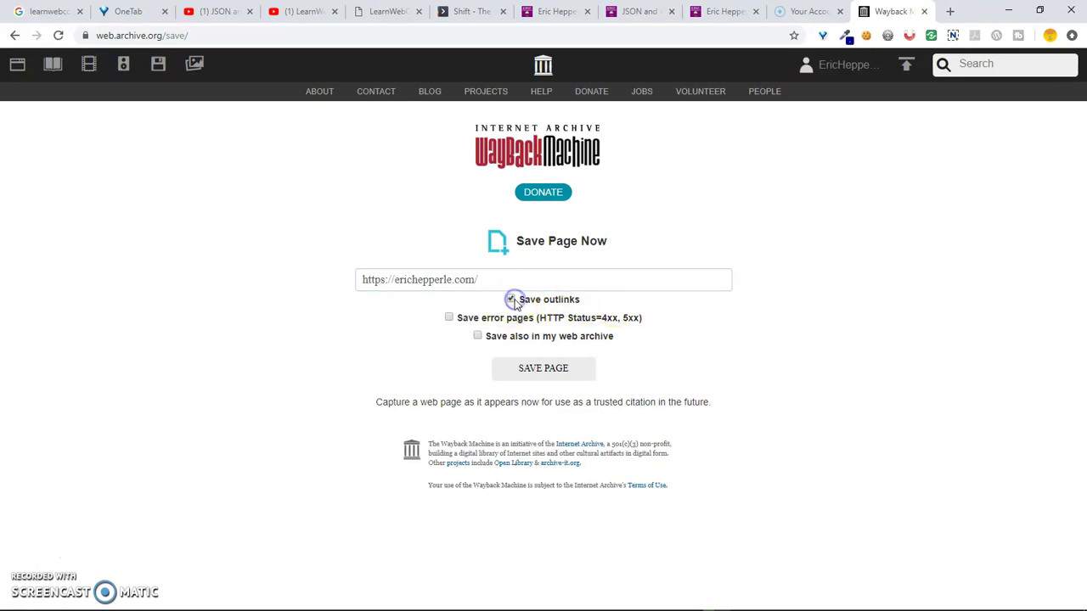
left_click(477, 338)
left_click(541, 370)
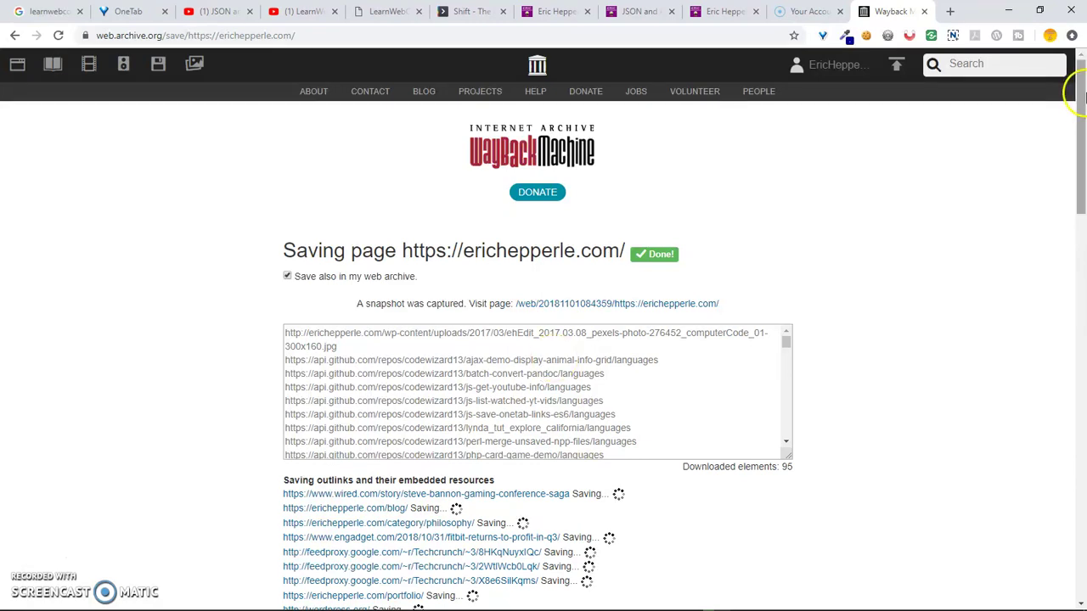
Step: Review the outlink saving results and open the captured homepage snapshot in a new tab
left_click_drag(1080, 102, 1085, 506)
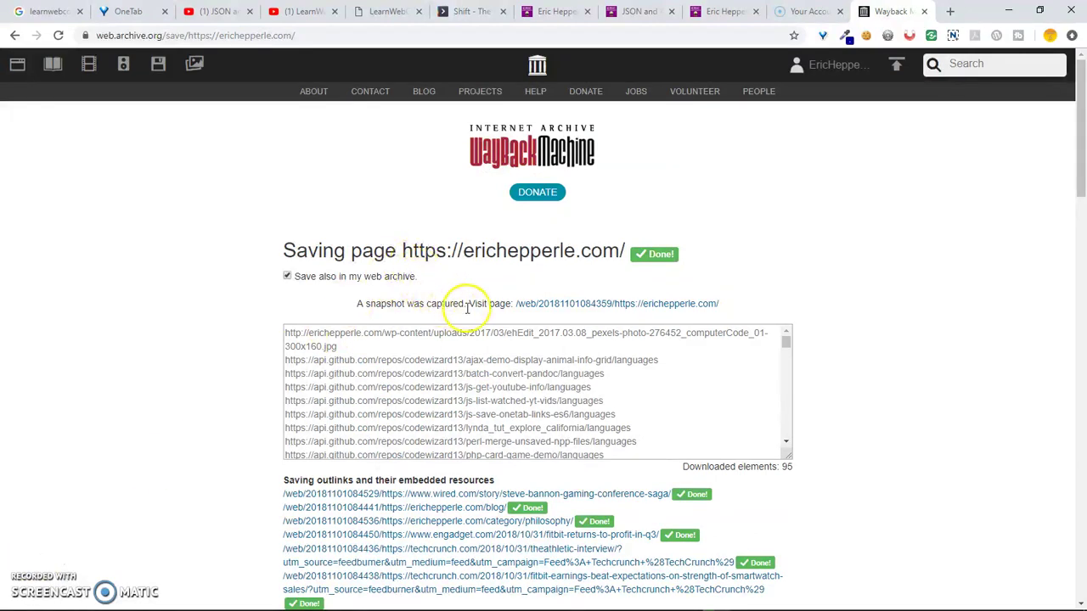
right_click(555, 314)
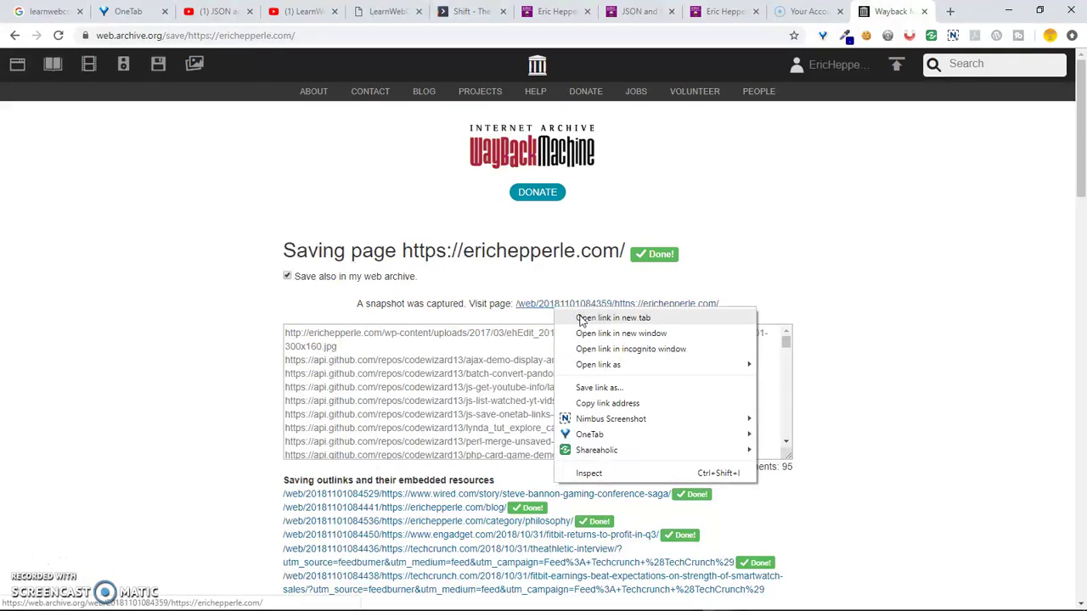
left_click(580, 316)
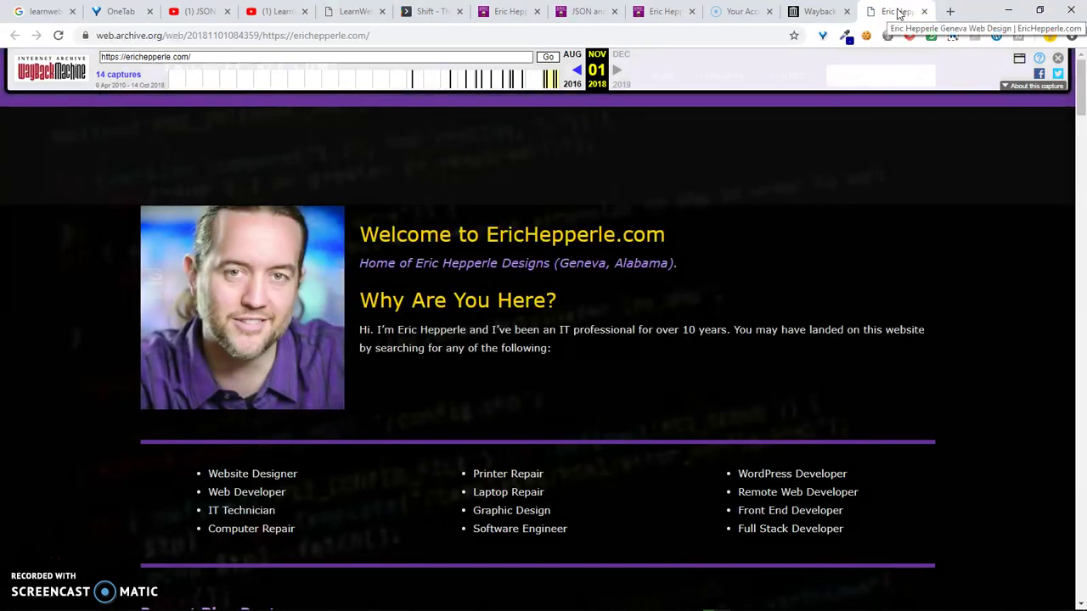
Step: Look through the whole archived homepage and hide the Wayback Machine toolbar over its header
left_click_drag(1078, 88, 1083, 502)
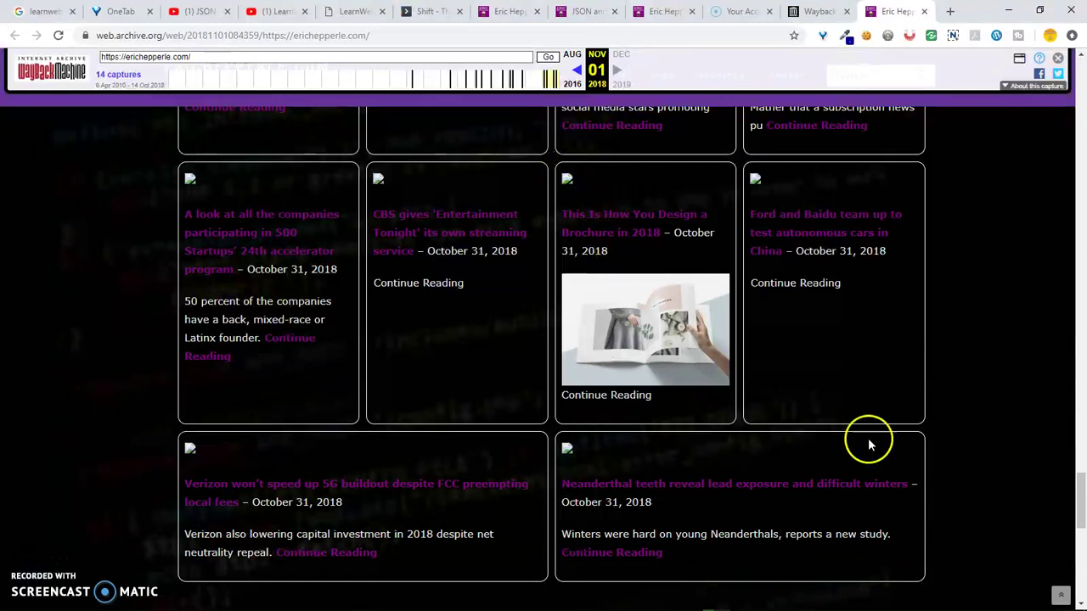
left_click_drag(1077, 514, 1074, 43)
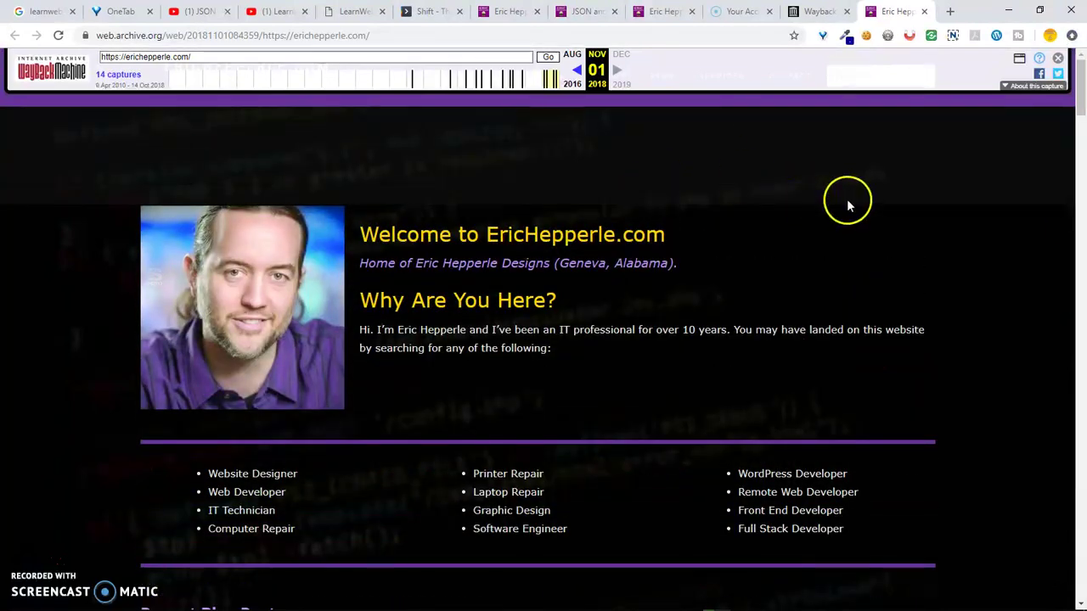
left_click(1057, 61)
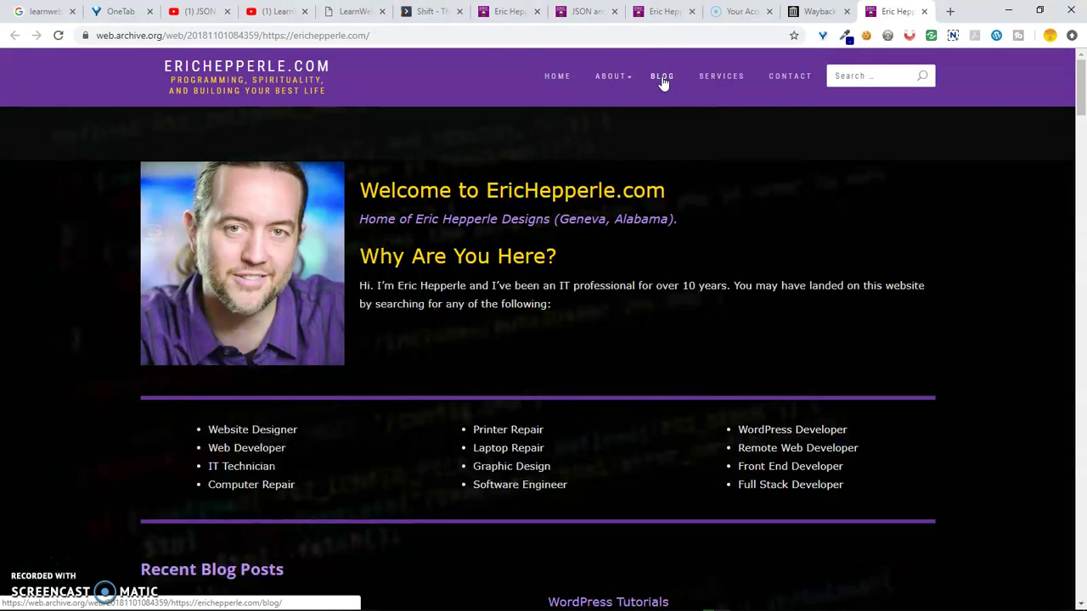
Step: Check the archived blog post "CodeSlayer2010's Code: jQuery Fancy Paragraph Styling" from the homepage links and return to the archived homepage
left_click_drag(1079, 81, 1081, 140)
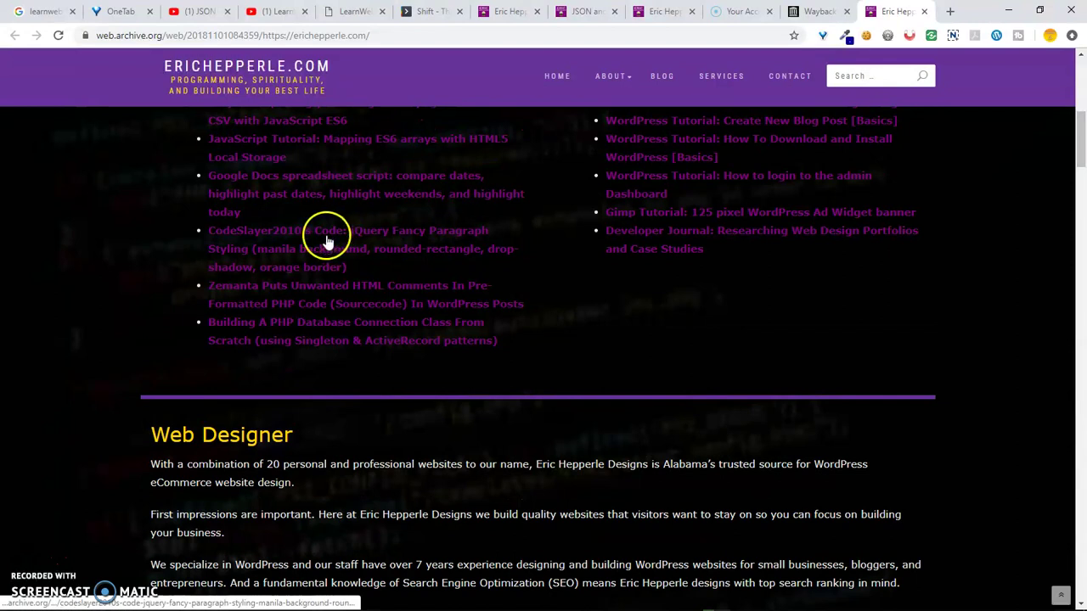
left_click(328, 239)
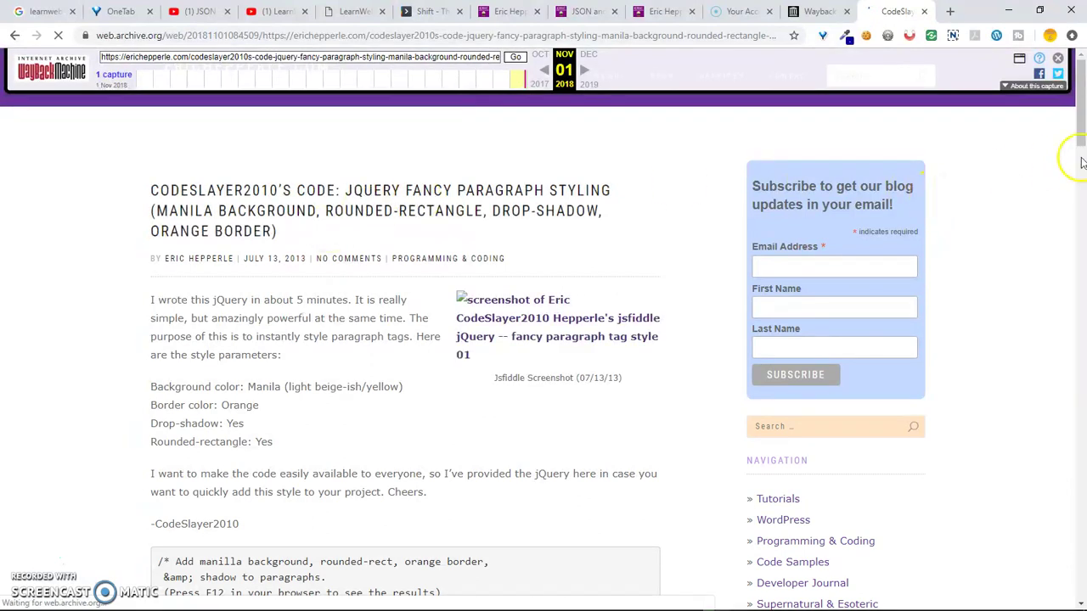
left_click_drag(1082, 127, 1082, 280)
scroll(1082, 280, "down", 5)
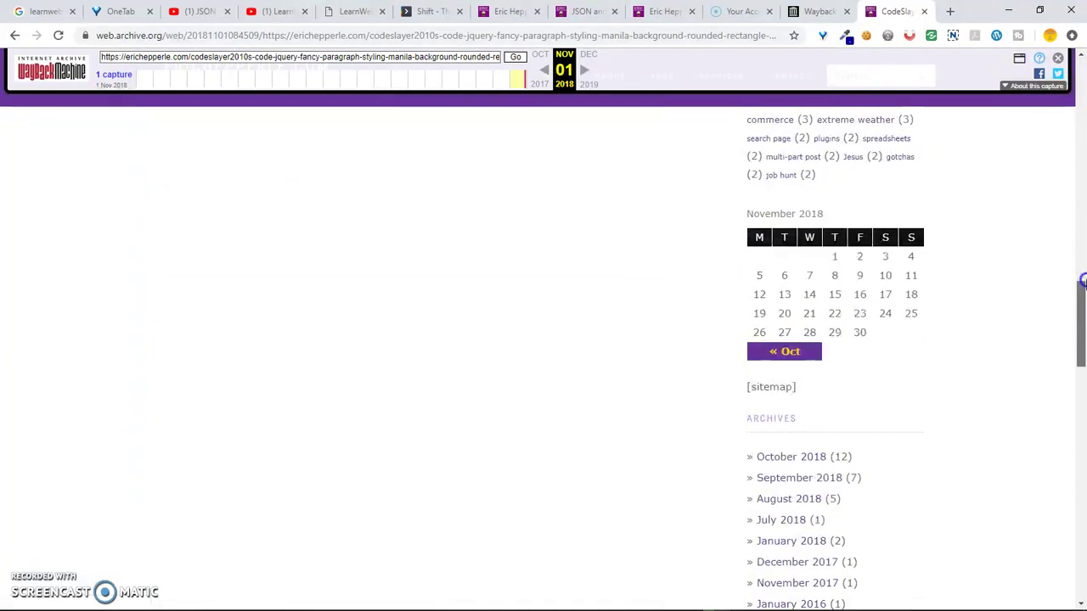
left_click_drag(1083, 351, 1035, 119)
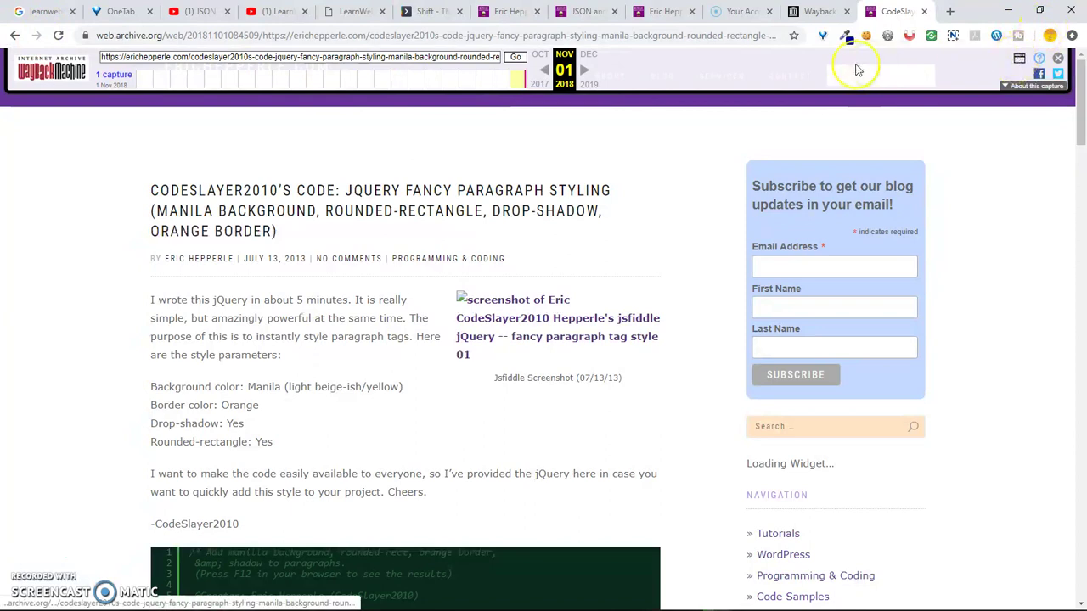
left_click(16, 37)
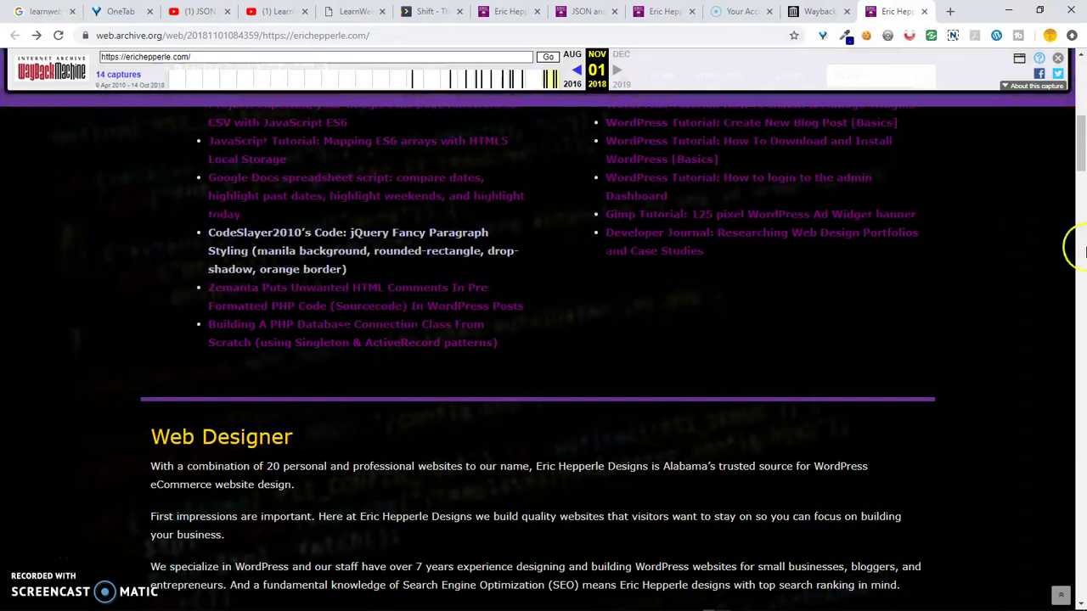
left_click_drag(1081, 163, 1082, 104)
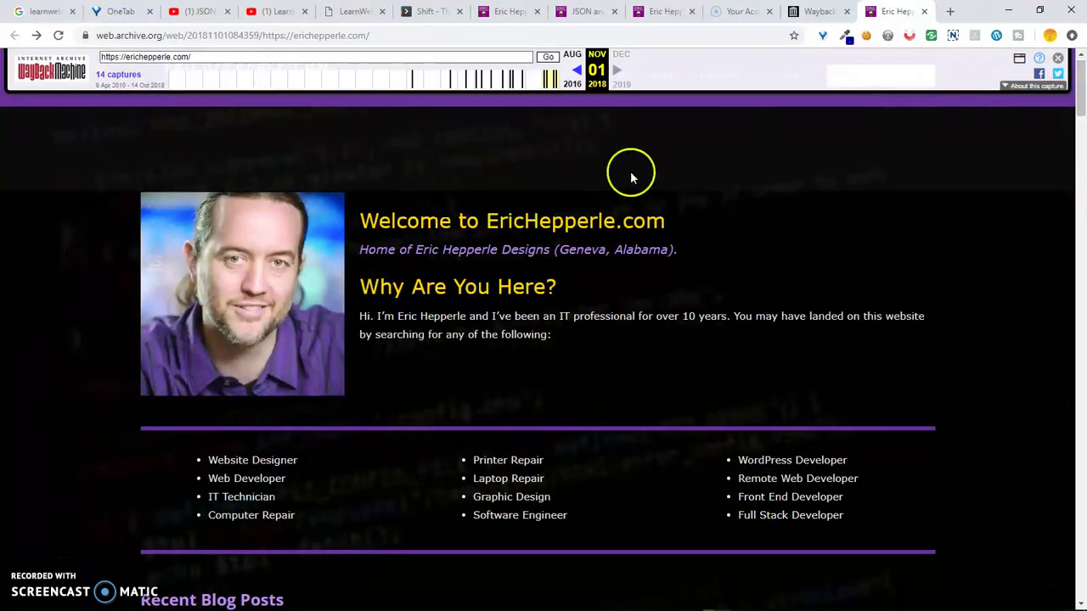